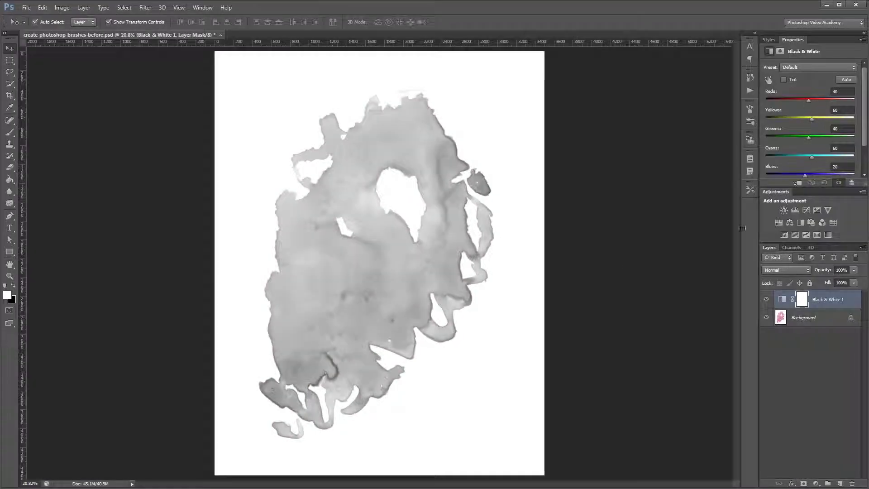
Add a Black & White adjustment to grey the pink blot, with a Levels 1 layer above it
click(795, 210)
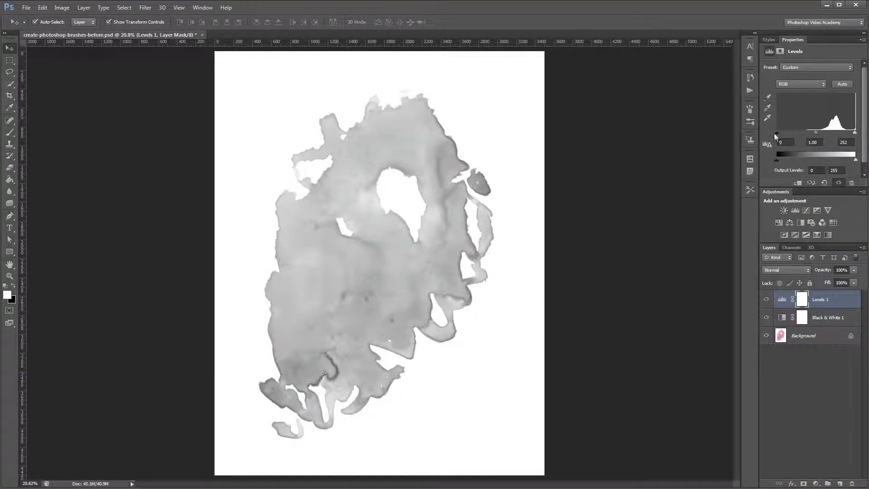
drag(776, 132, 807, 133)
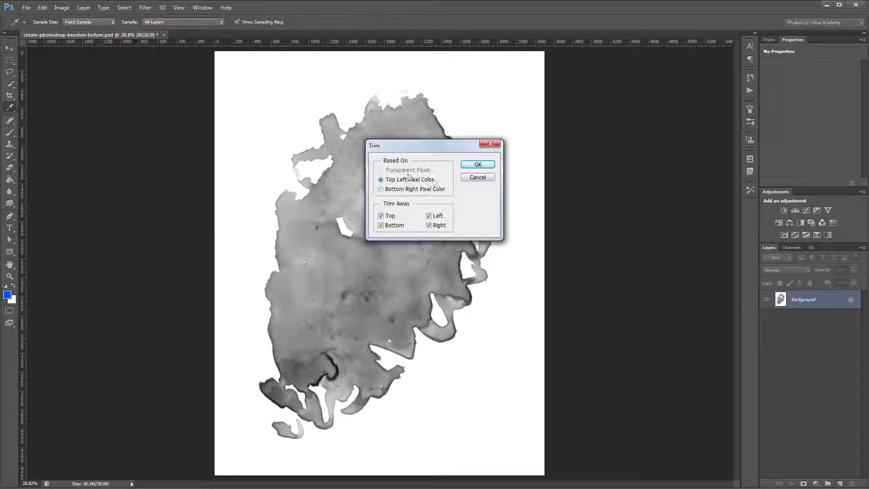
key(Return)
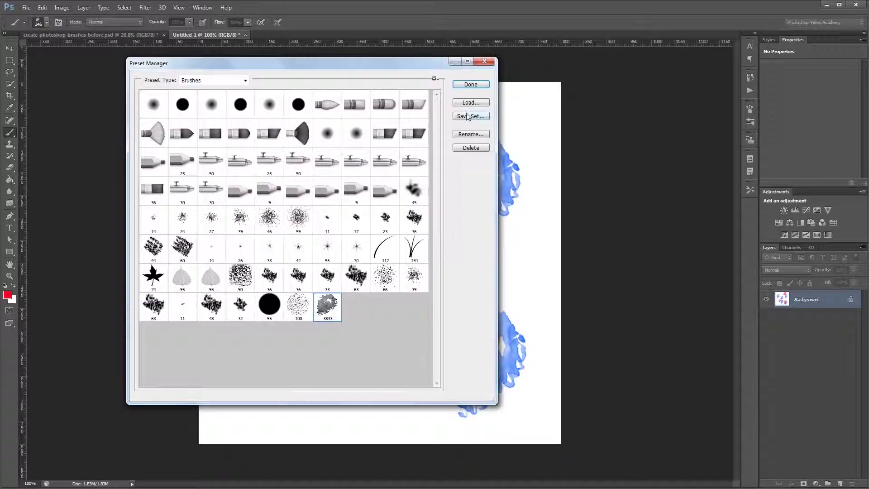
click(471, 116)
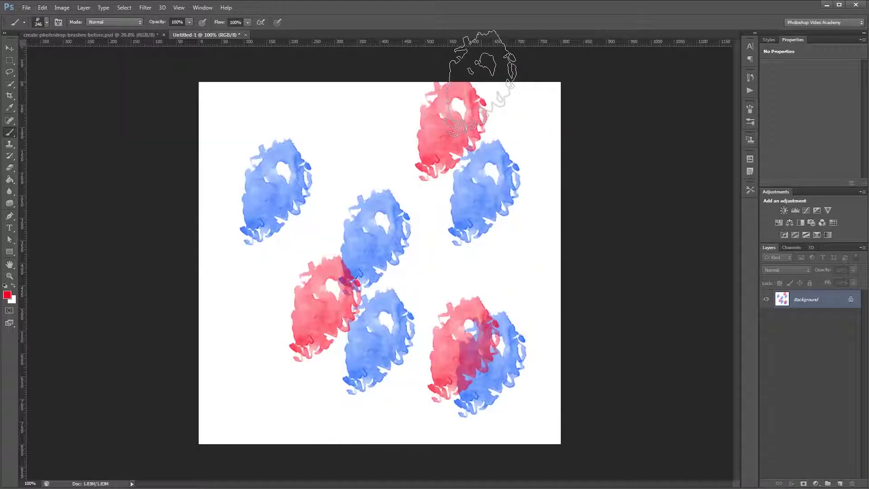
click(750, 122)
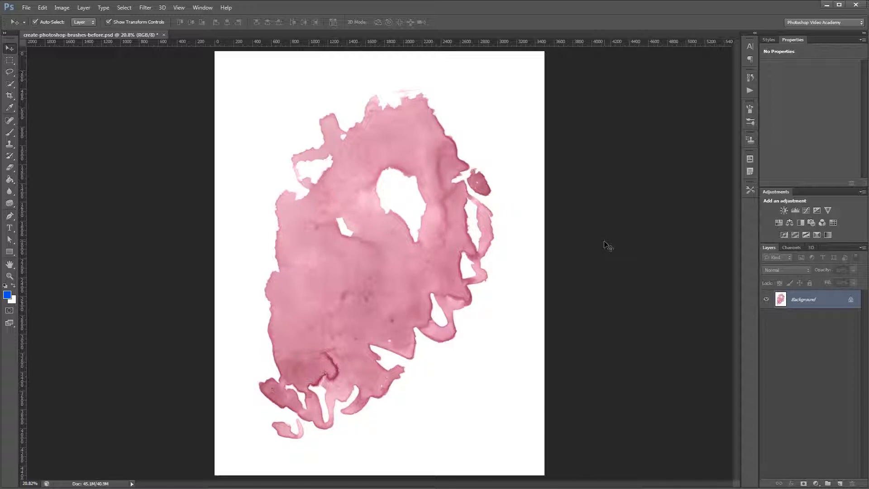
click(800, 223)
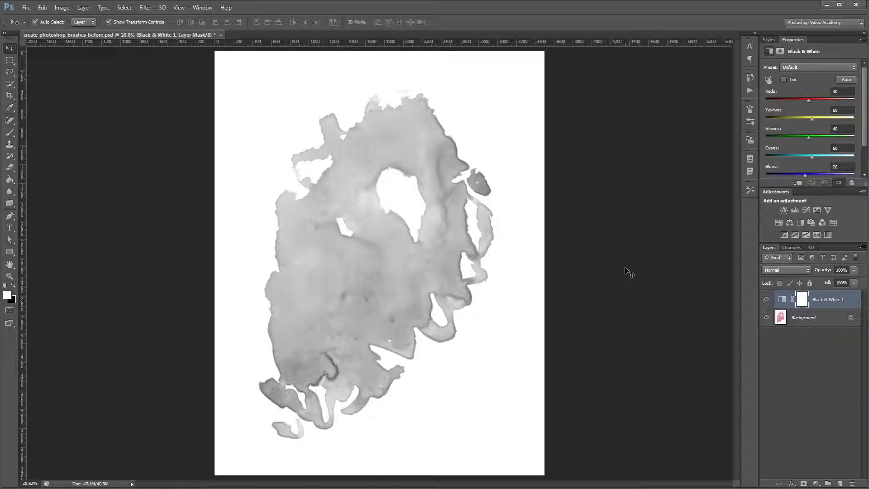
click(795, 211)
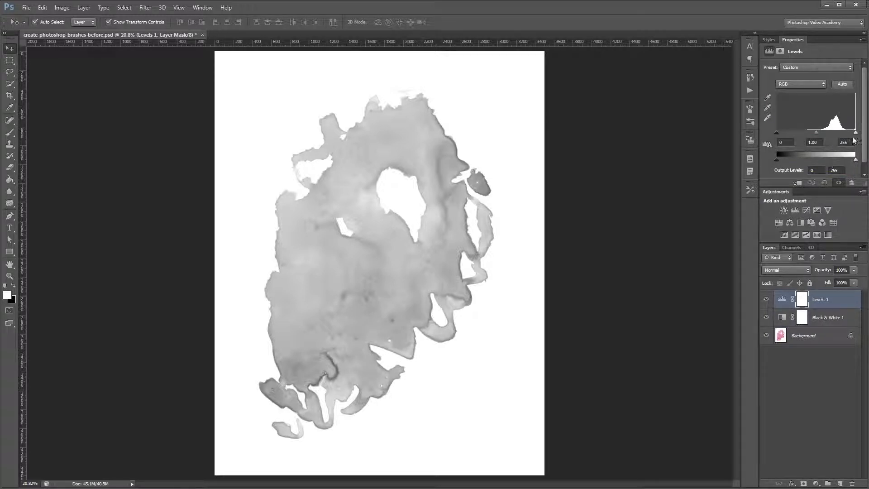
Set the Levels input values to 95 black and 252 white to darken the grey blot
drag(856, 133, 855, 134)
drag(775, 133, 806, 134)
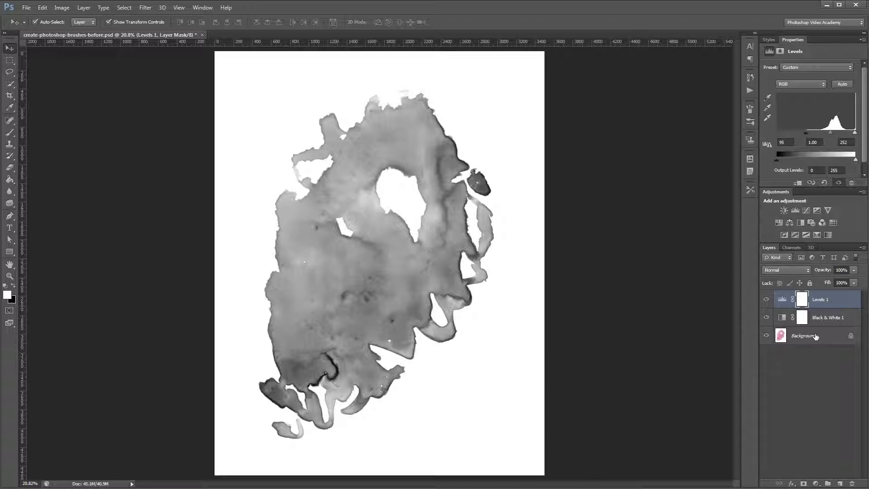
Flatten to one Background layer and trim the white margins based on Top Left Pixel Color
right_click(816, 335)
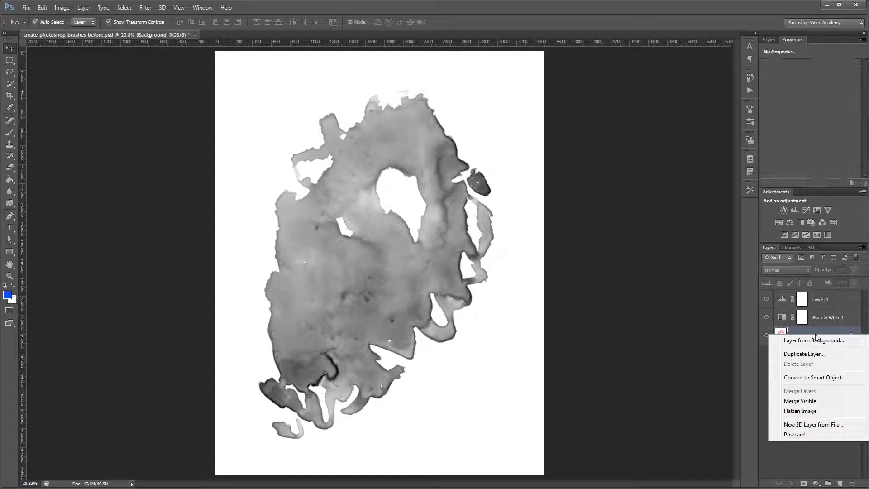
click(813, 414)
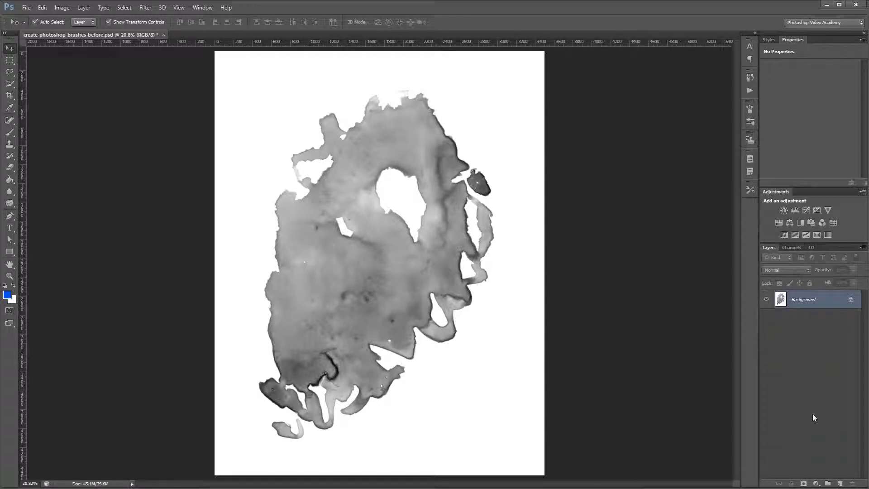
click(61, 7)
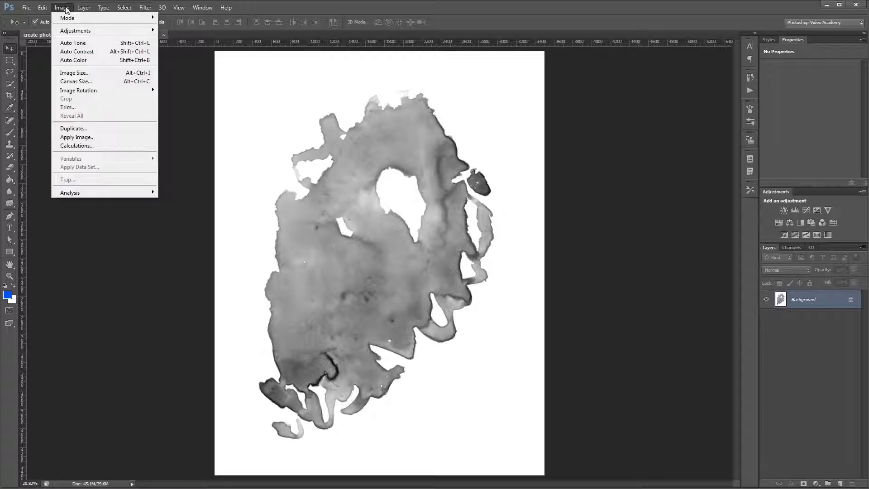
click(73, 107)
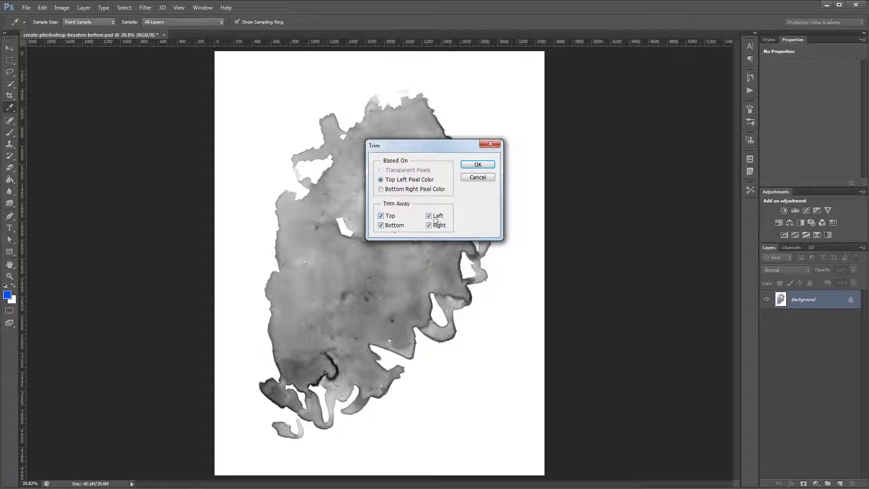
click(483, 166)
key(v)
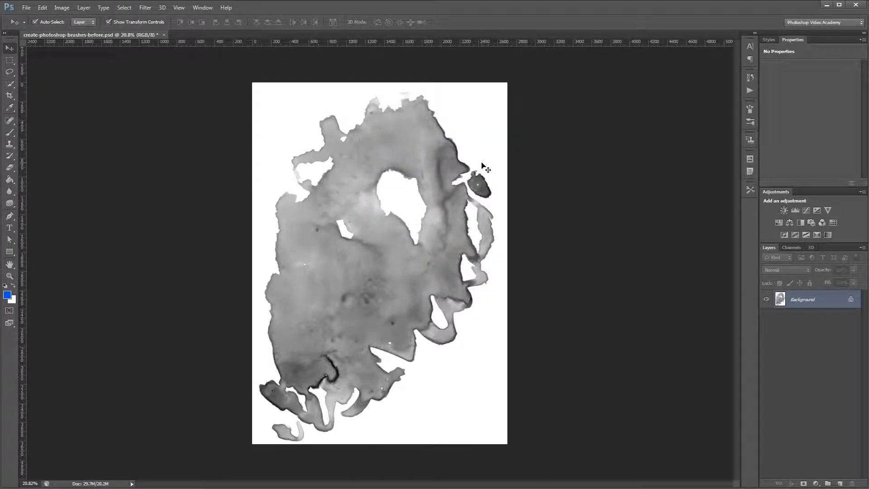
Define the blot as brush preset 'Watercolor Brush 1' and create a blank 800×800 px document
click(43, 8)
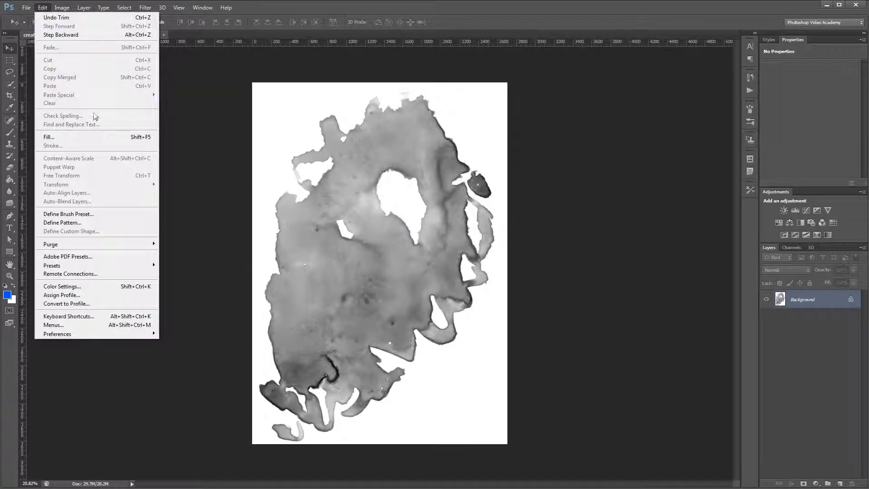
click(109, 215)
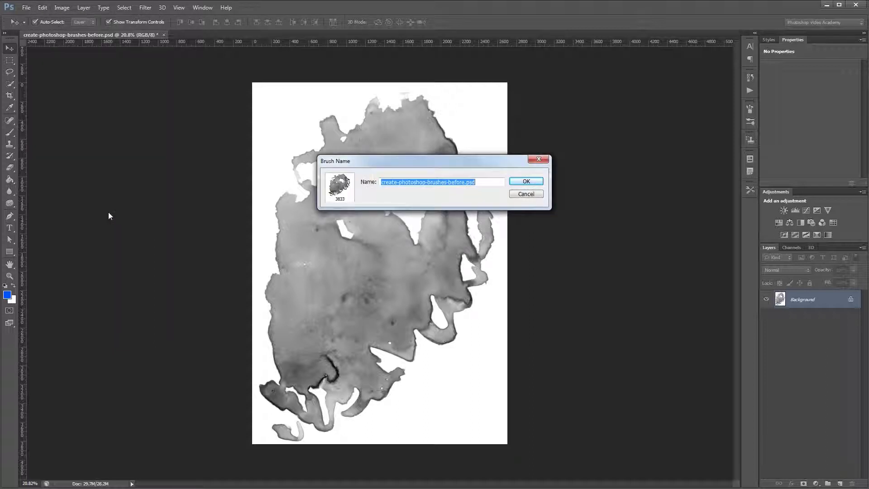
text(Waterco)
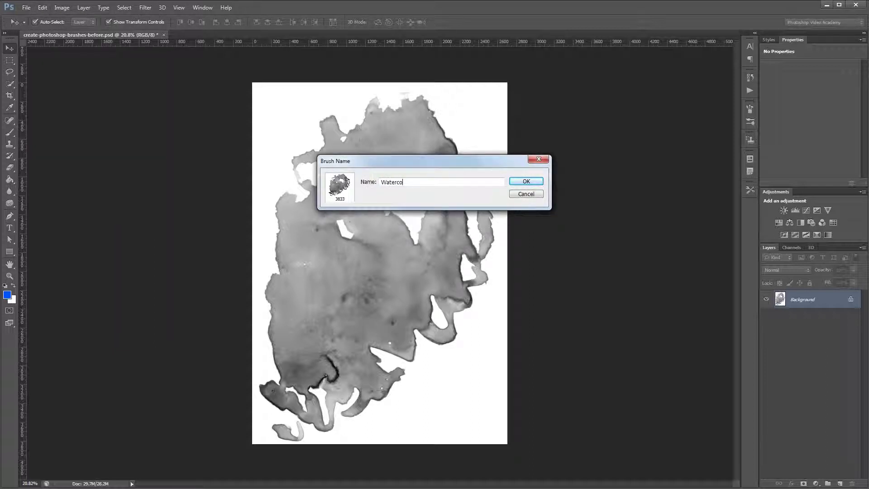
text(lor Brush 1)
key(Return)
key(ctrl+n)
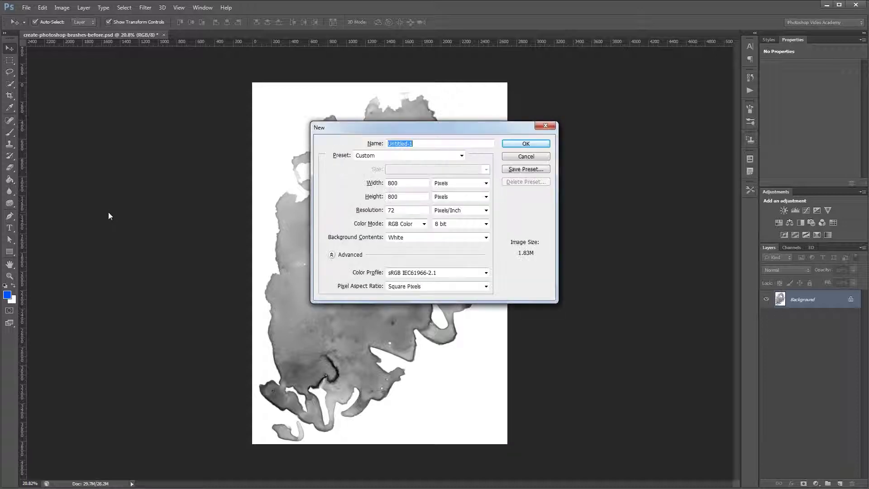
key(Return)
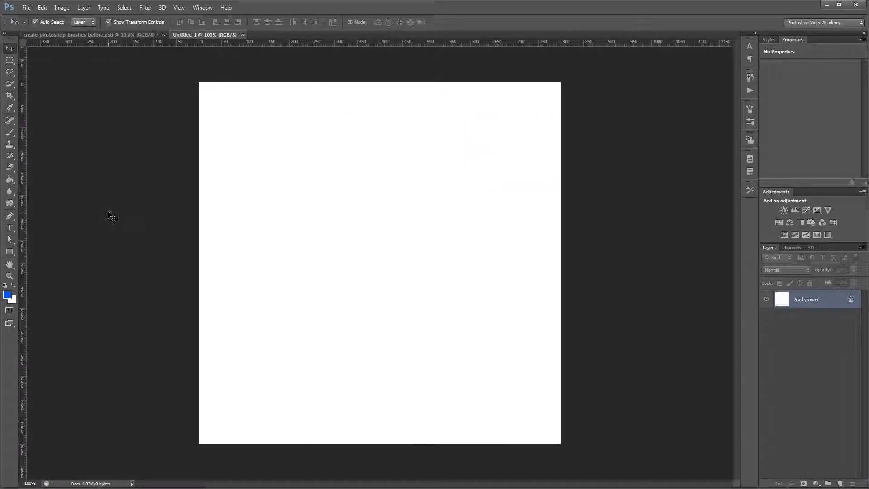
Select the 3833 px watercolor brush at 246 px and stamp five blue blots across the canvas
key(b)
click(46, 23)
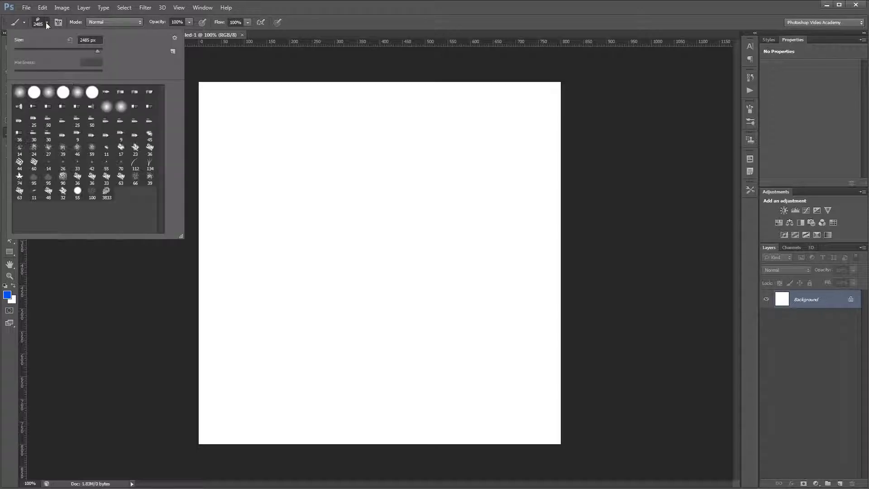
click(107, 192)
click(82, 51)
click(375, 242)
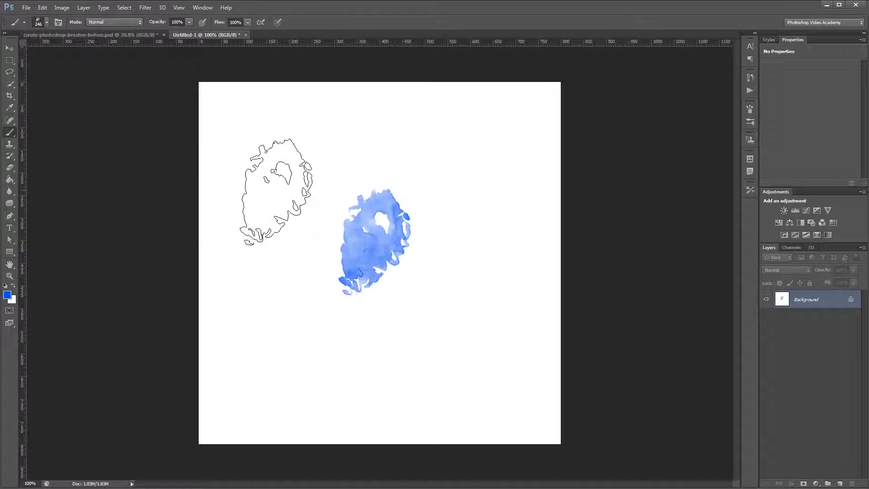
click(276, 192)
click(379, 340)
click(484, 193)
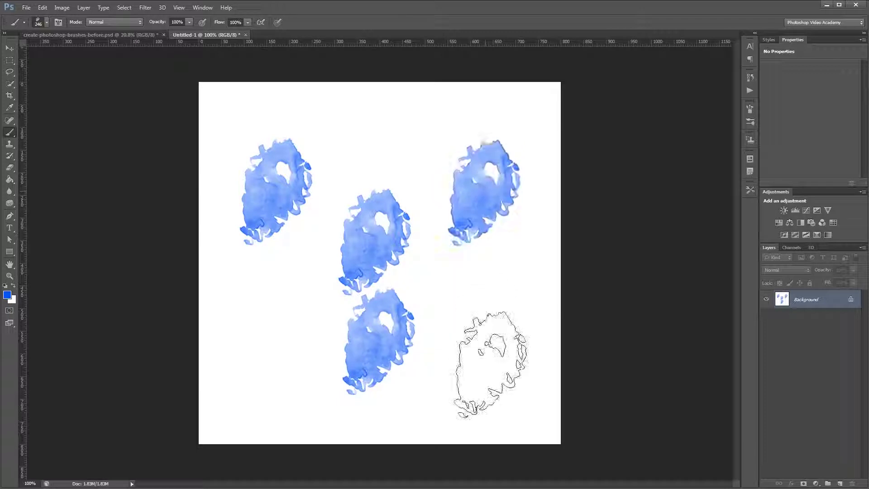
click(490, 364)
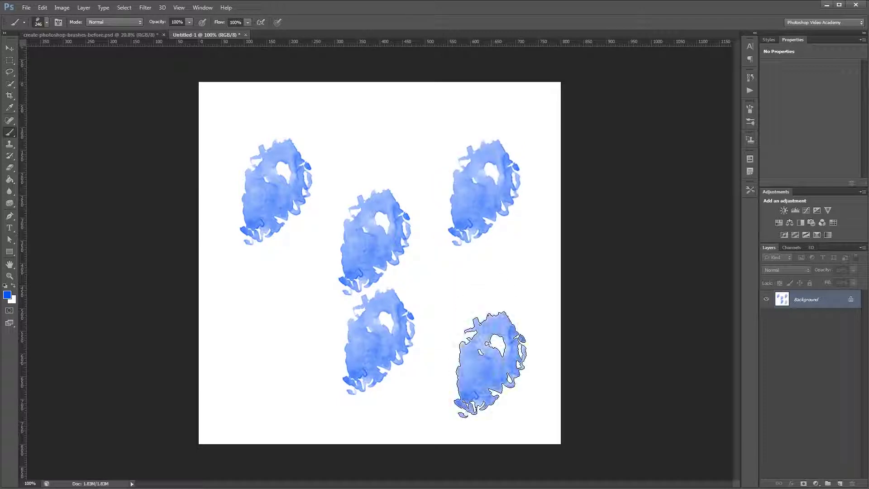
Change the foreground colour to red and stamp three red blots overlapping the blue ones
click(7, 295)
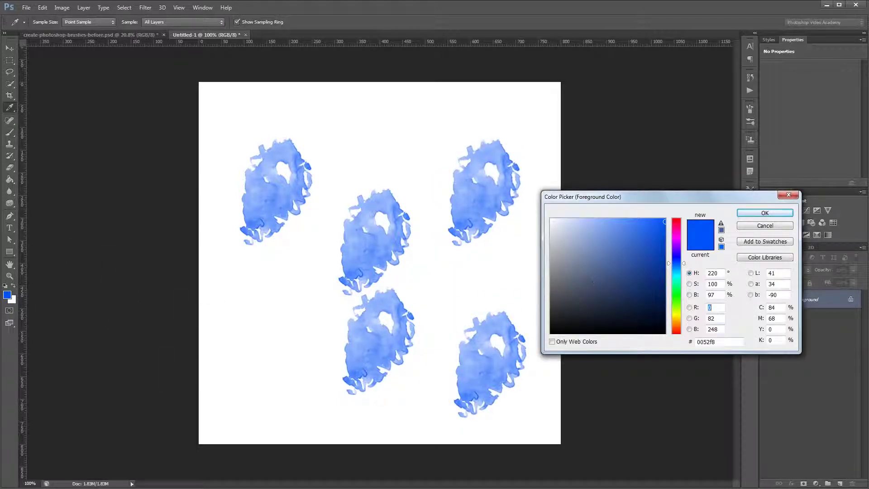
click(676, 221)
key(Return)
click(451, 128)
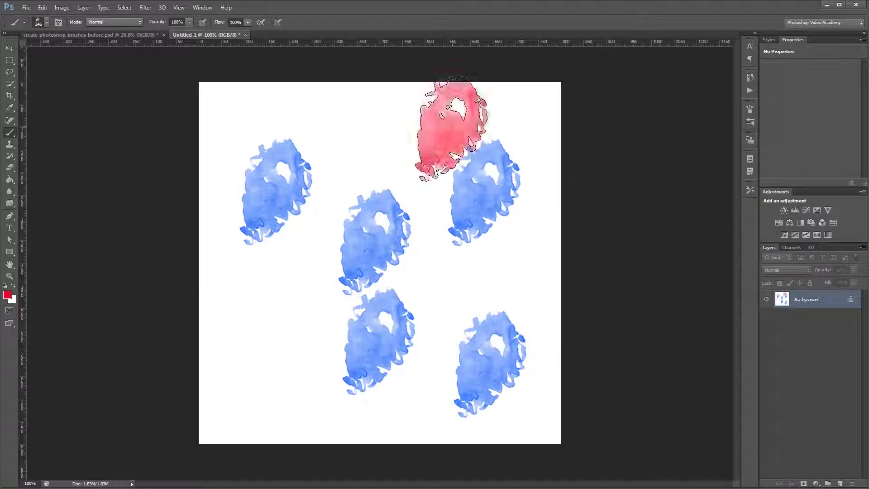
click(325, 309)
click(464, 349)
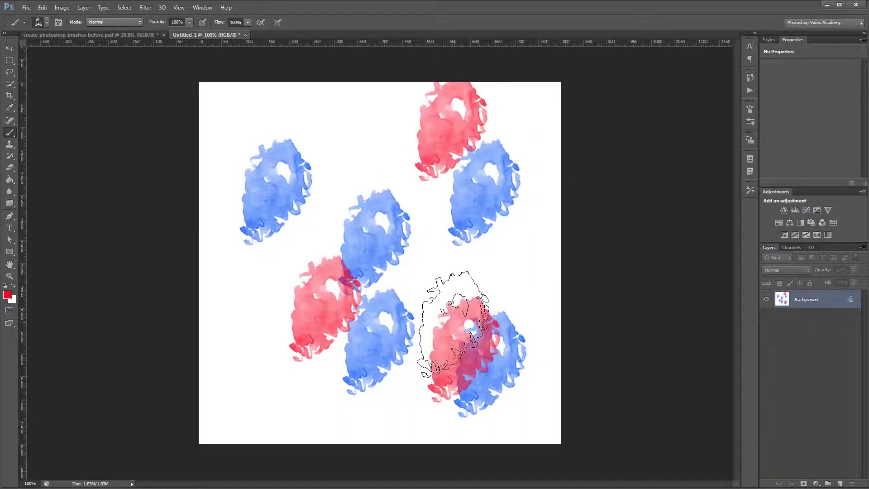
click(42, 8)
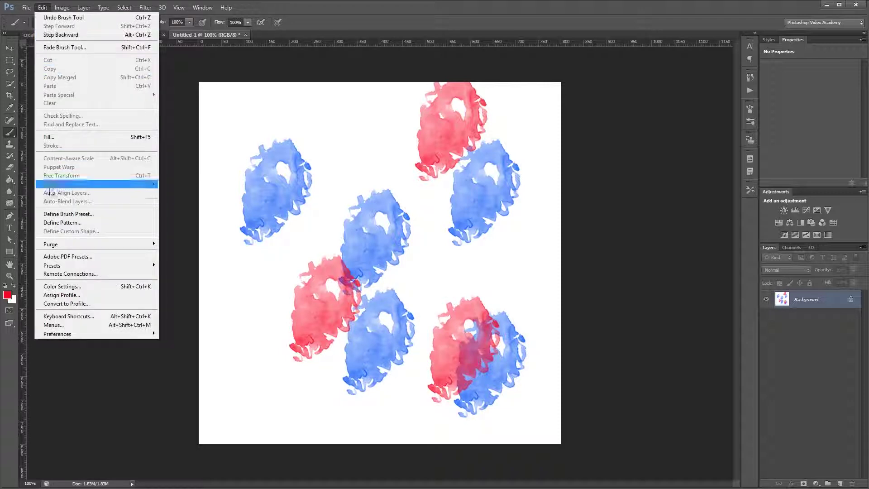
In the Preset Manager, keep Brushes as the type and select the new 3833 brush
mouse_move(100, 266)
click(186, 266)
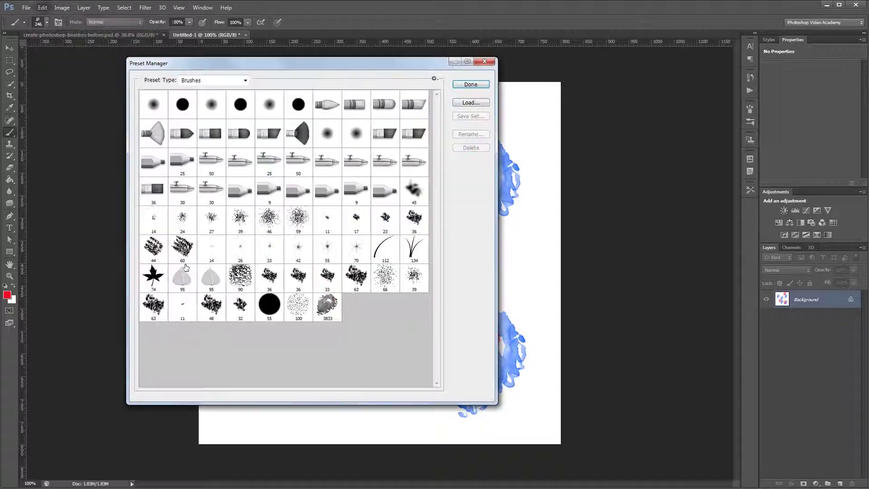
click(210, 81)
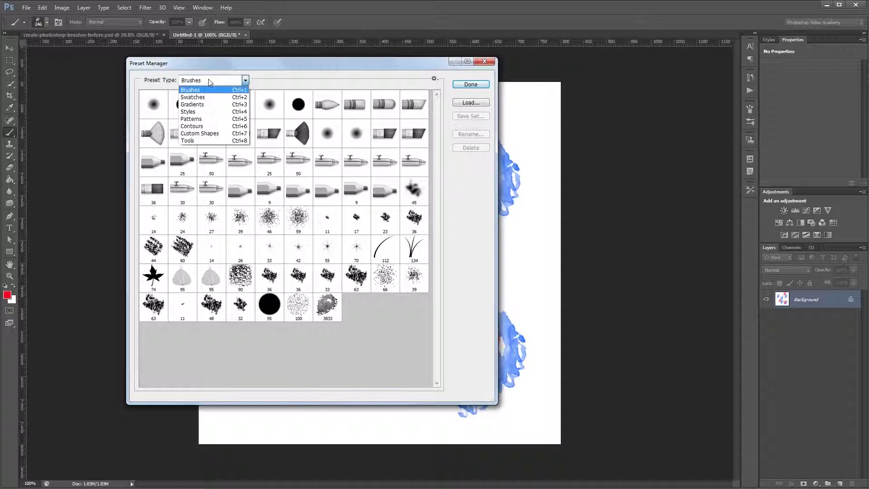
click(206, 90)
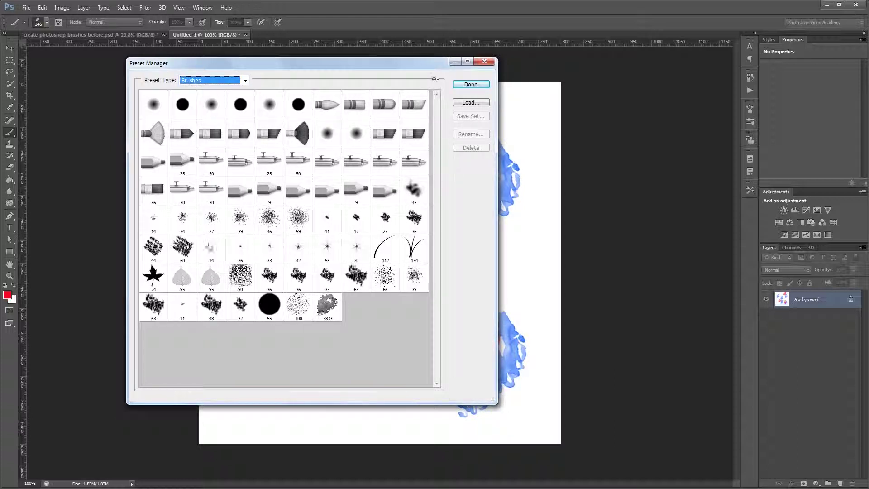
click(333, 308)
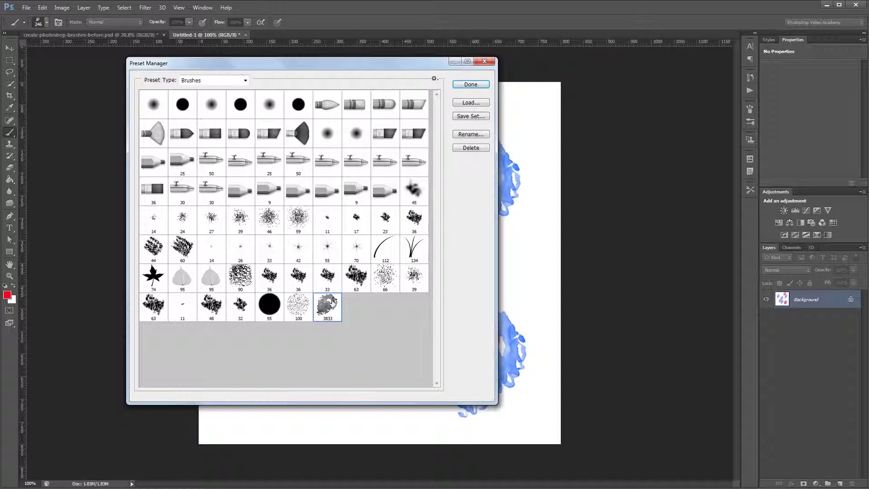
click(435, 79)
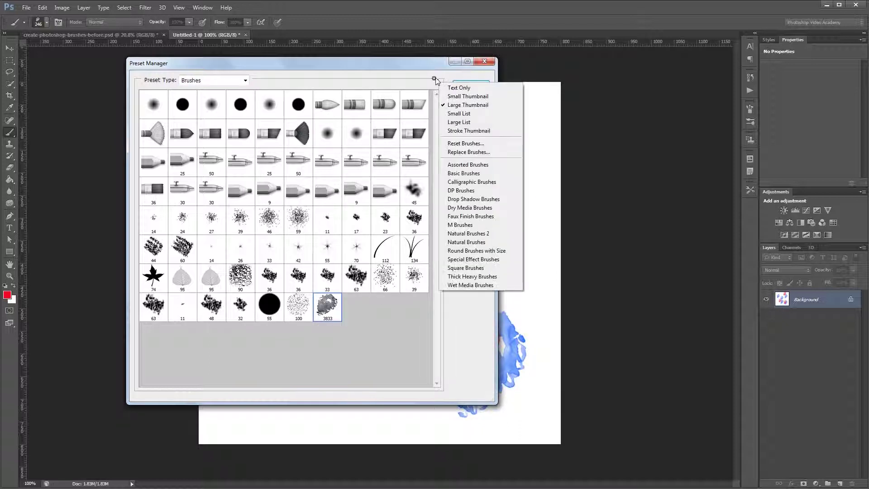
click(470, 98)
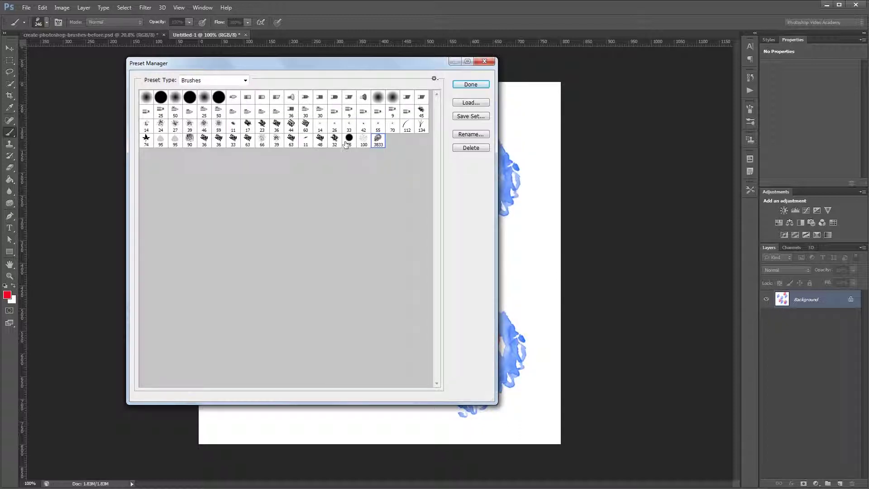
click(435, 79)
click(459, 106)
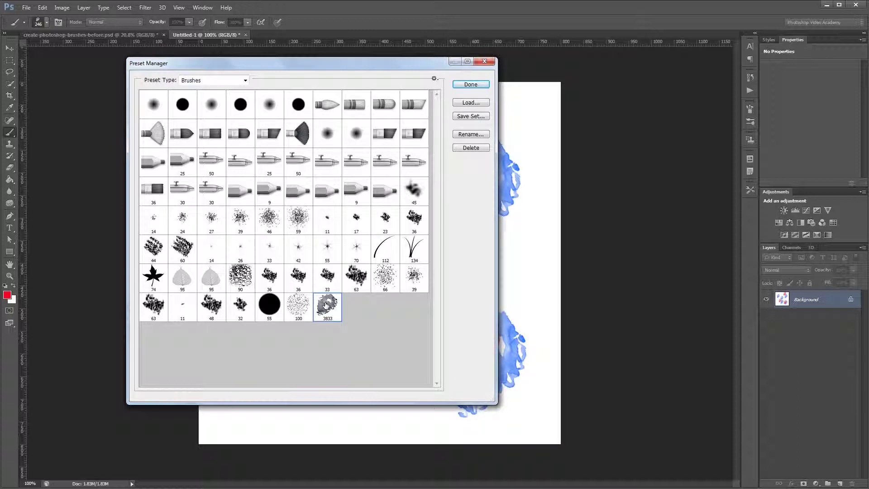
Save the brush set as watercolor-brush-1 and close the Preset Manager
mouse_move(325, 306)
mouse_down()
mouse_move(376, 311)
mouse_move(350, 310)
mouse_move(359, 310)
mouse_up()
click(469, 116)
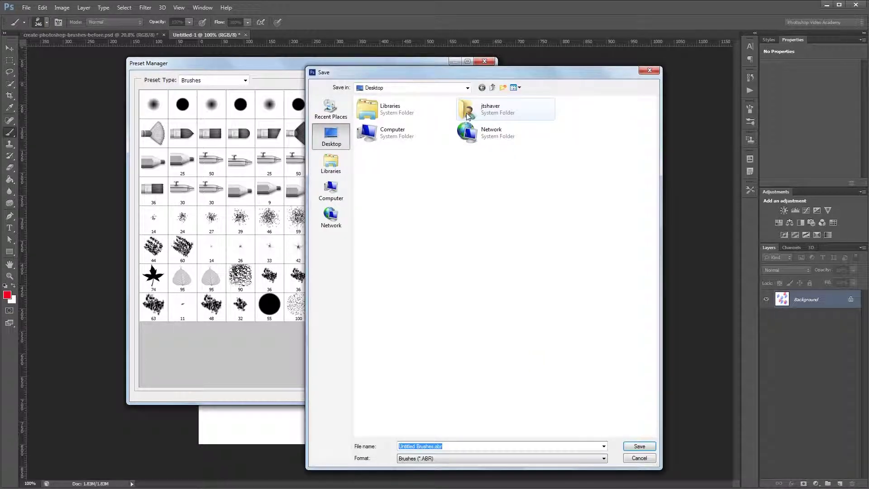
text(watercolor-brush-1)
key(Return)
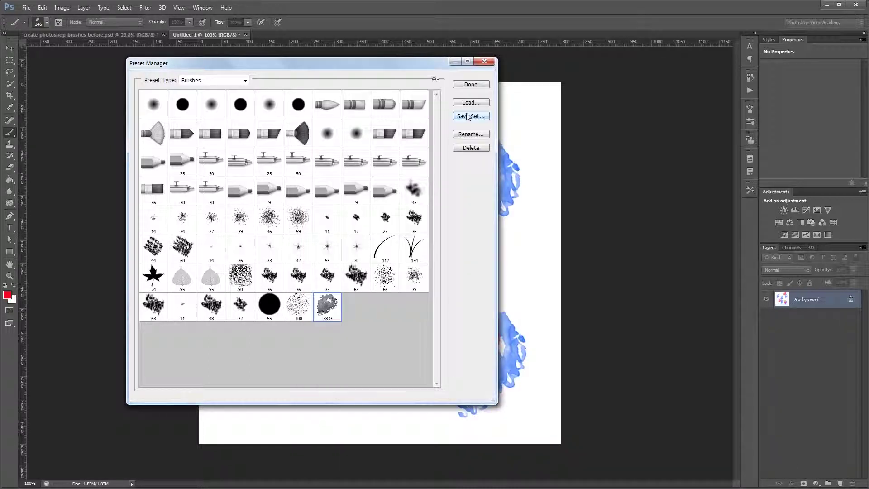
click(481, 84)
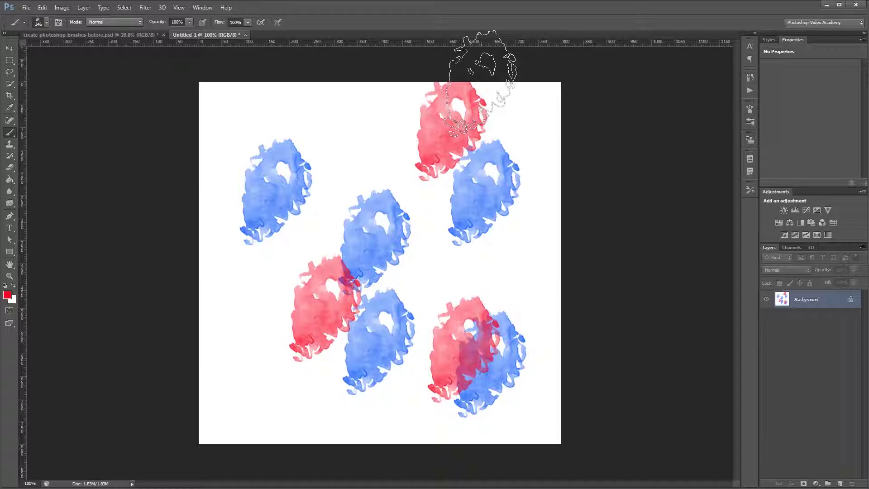
Load watercolor-brush-1.abr from the Brush Presets menu, appending its 3833 px brush to the list
click(751, 123)
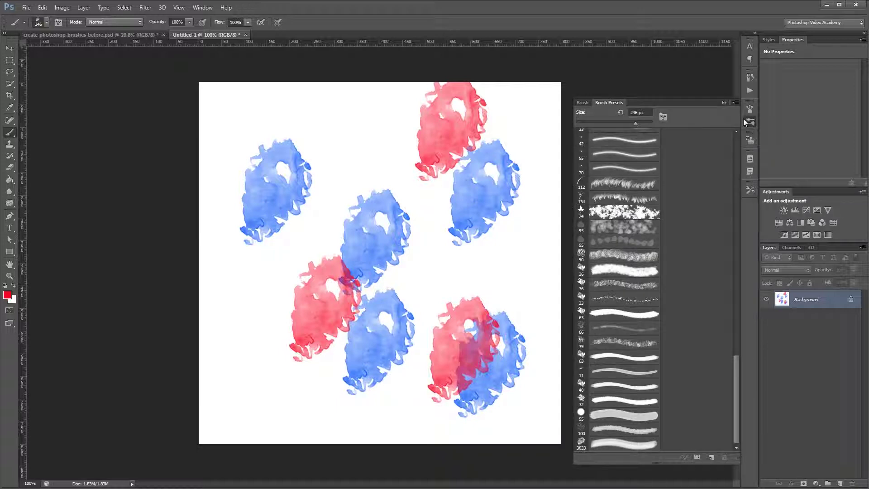
click(735, 102)
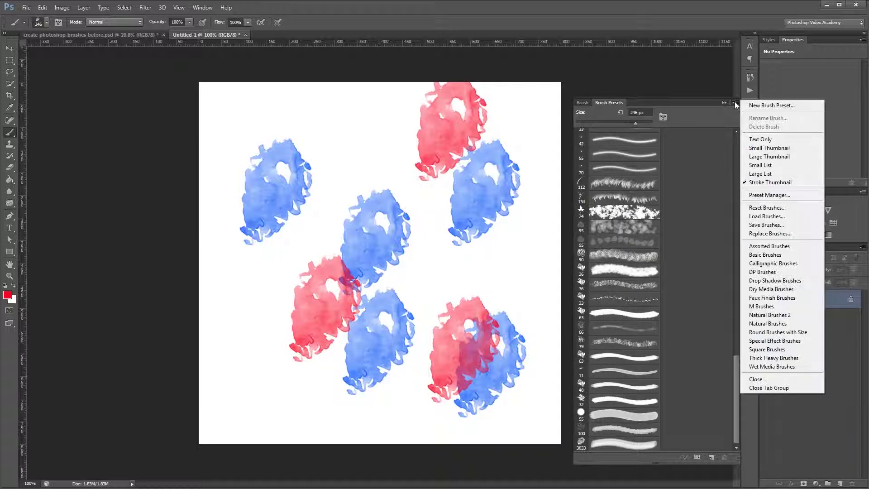
click(765, 216)
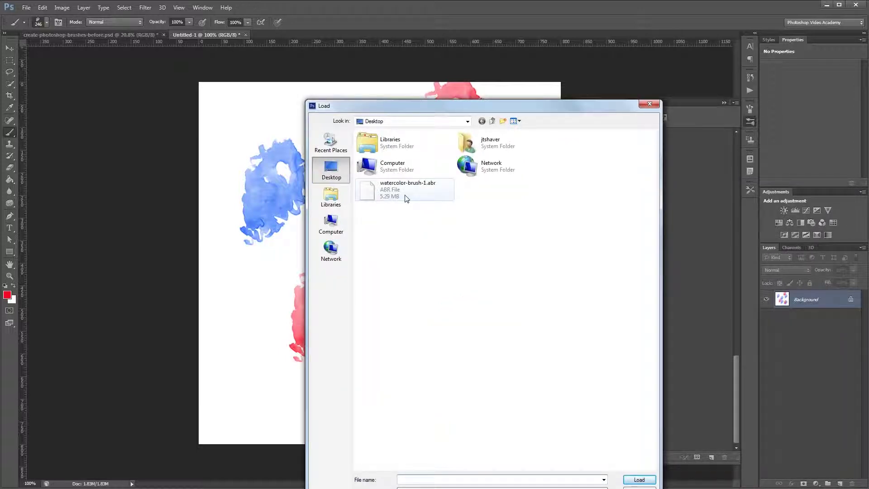
double_click(405, 198)
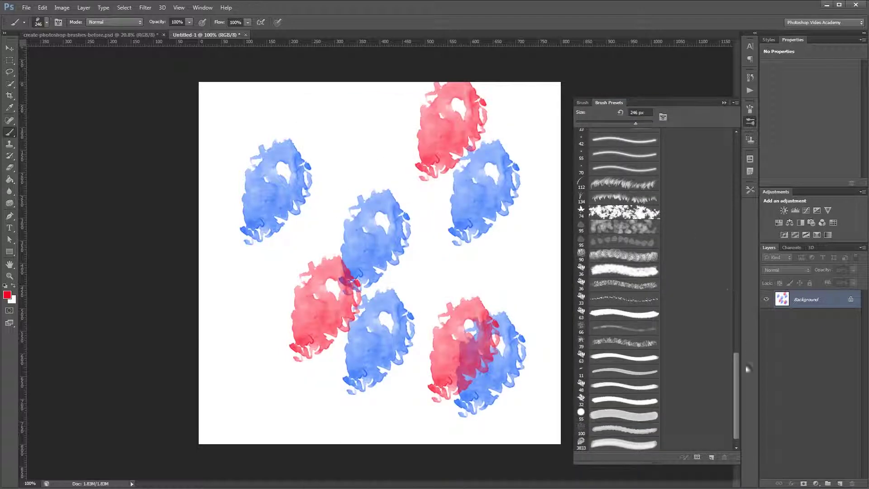
scroll(736, 373, down, 1)
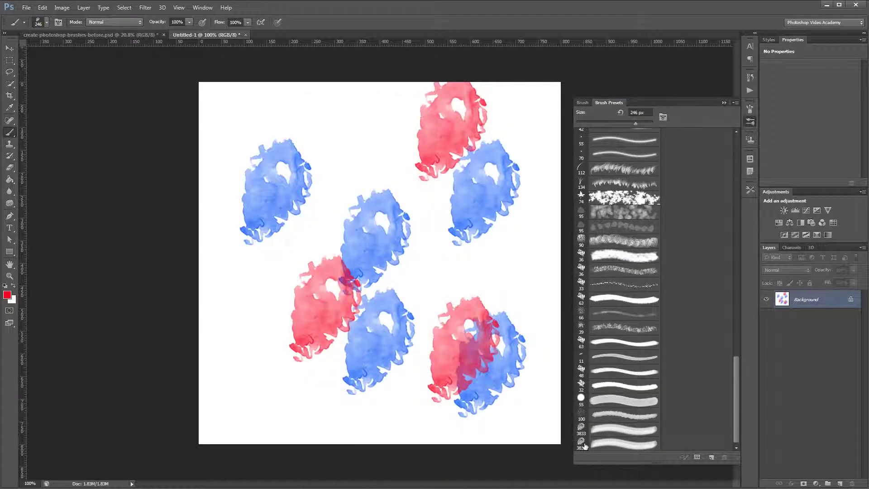